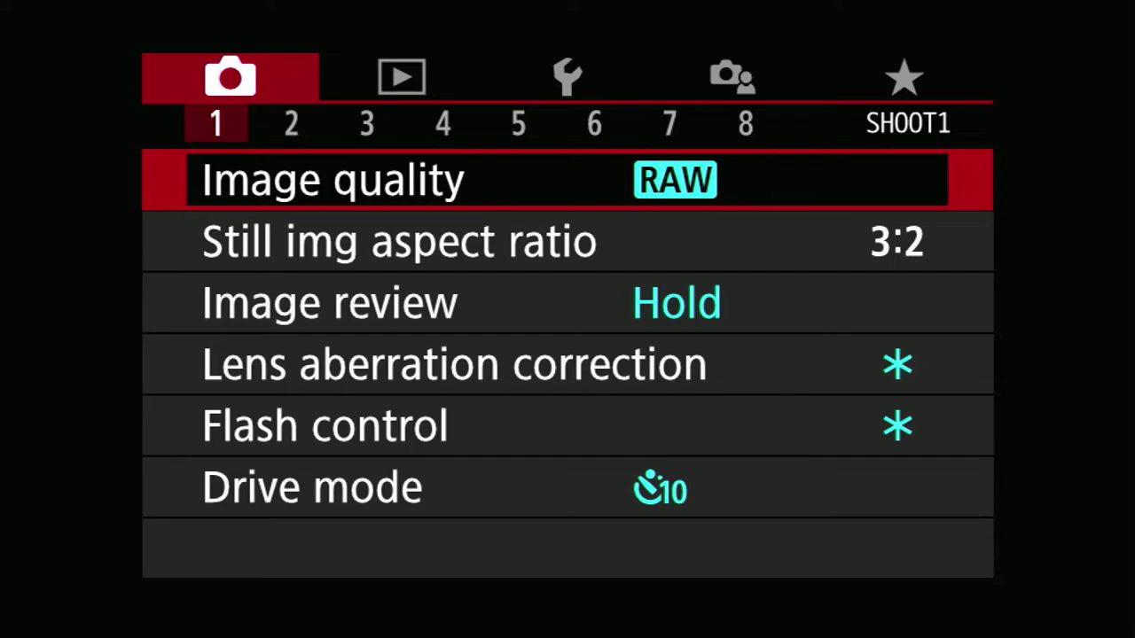
- Leave image quality at RAW only, then move to Low speed continuous in the Drive mode options
key("Return")
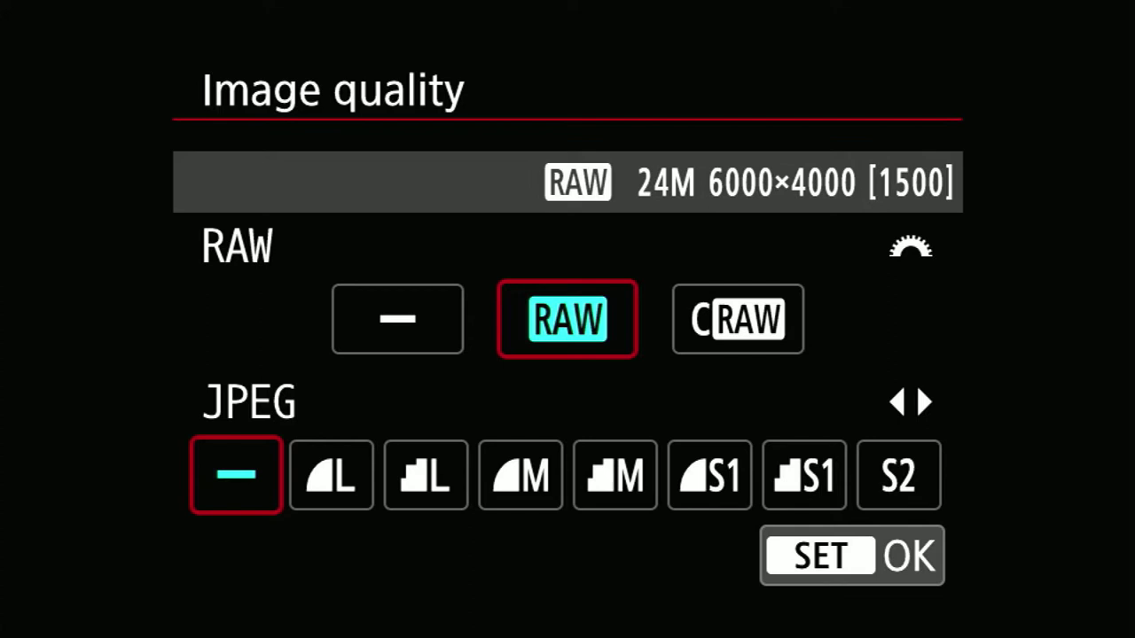
key("Return")
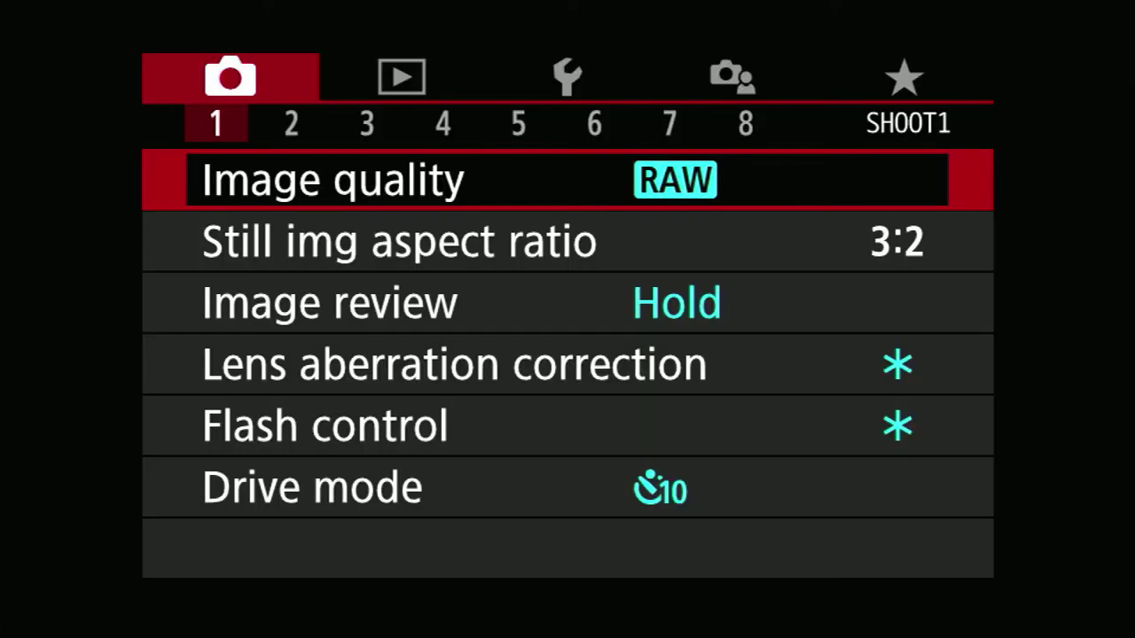
key("Down")
key("Down")
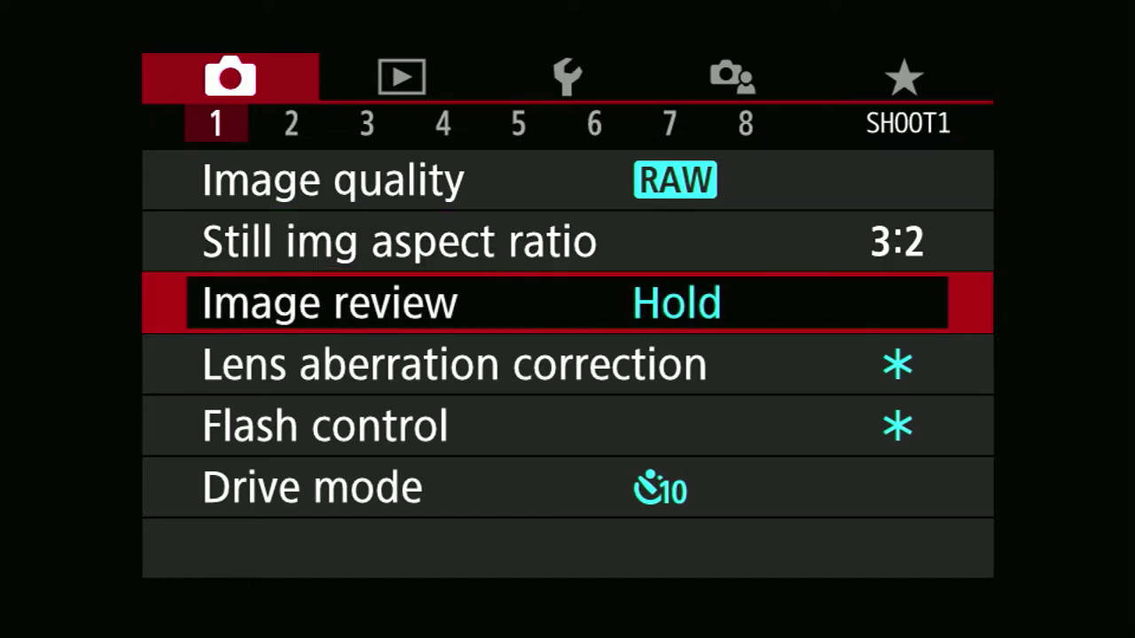
key("Down")
key("Down")
key("Down")
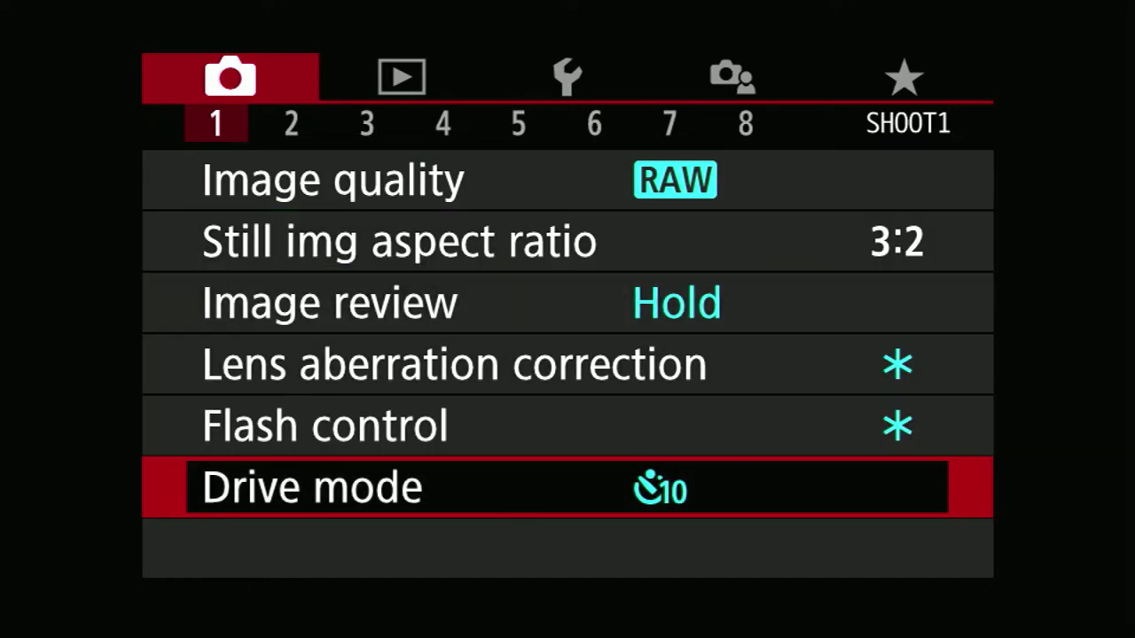
key("Return")
key("Left")
key("Left")
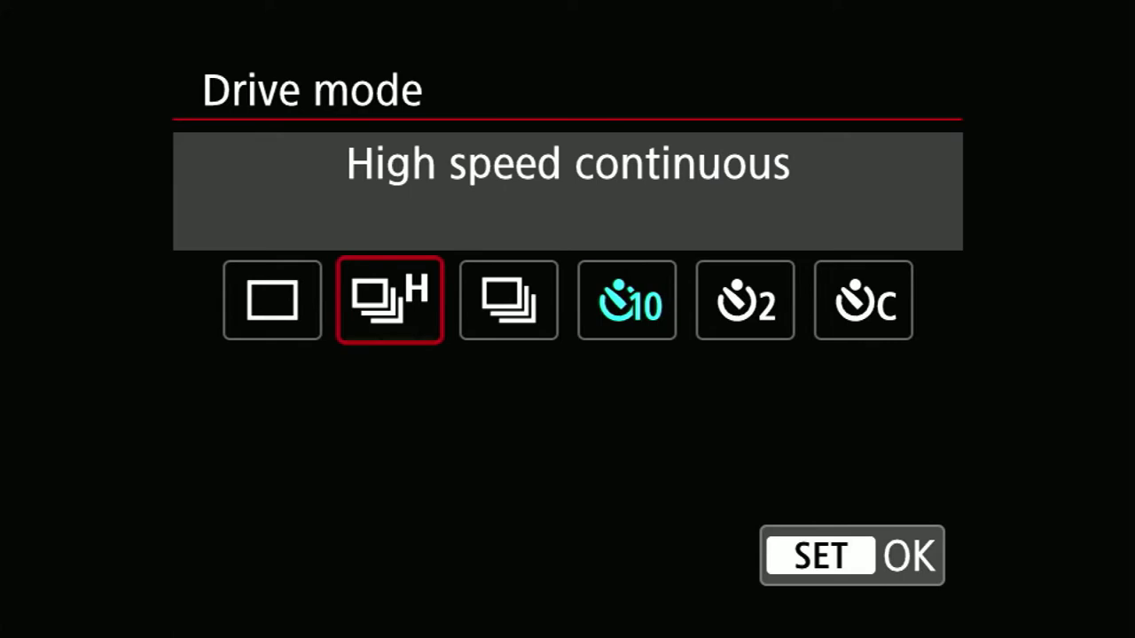
key("Right")
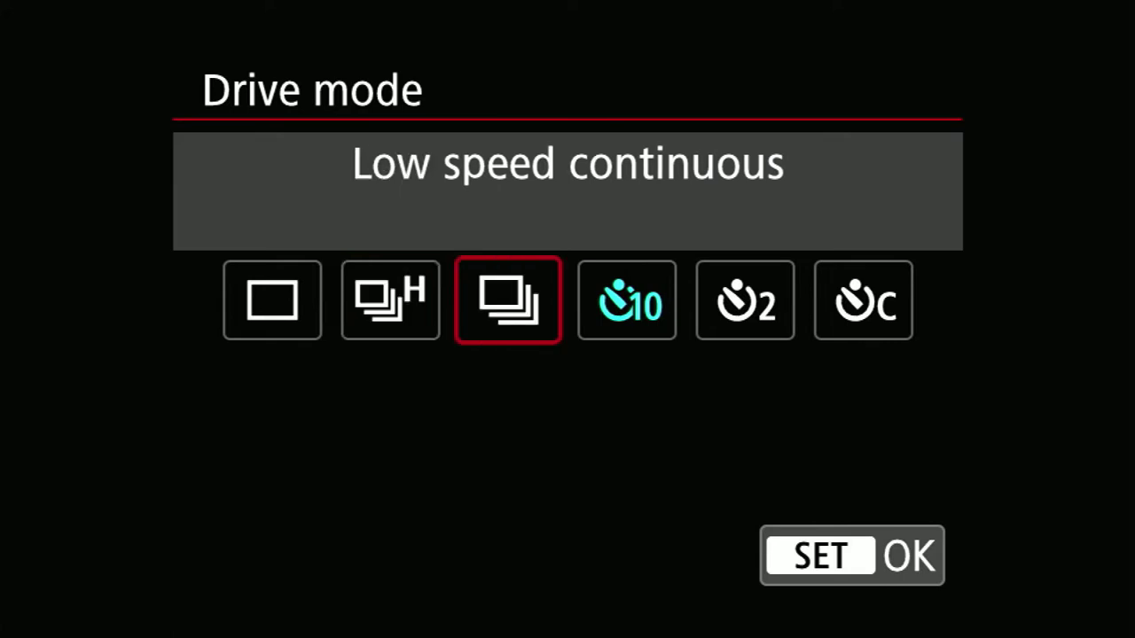
key("Right")
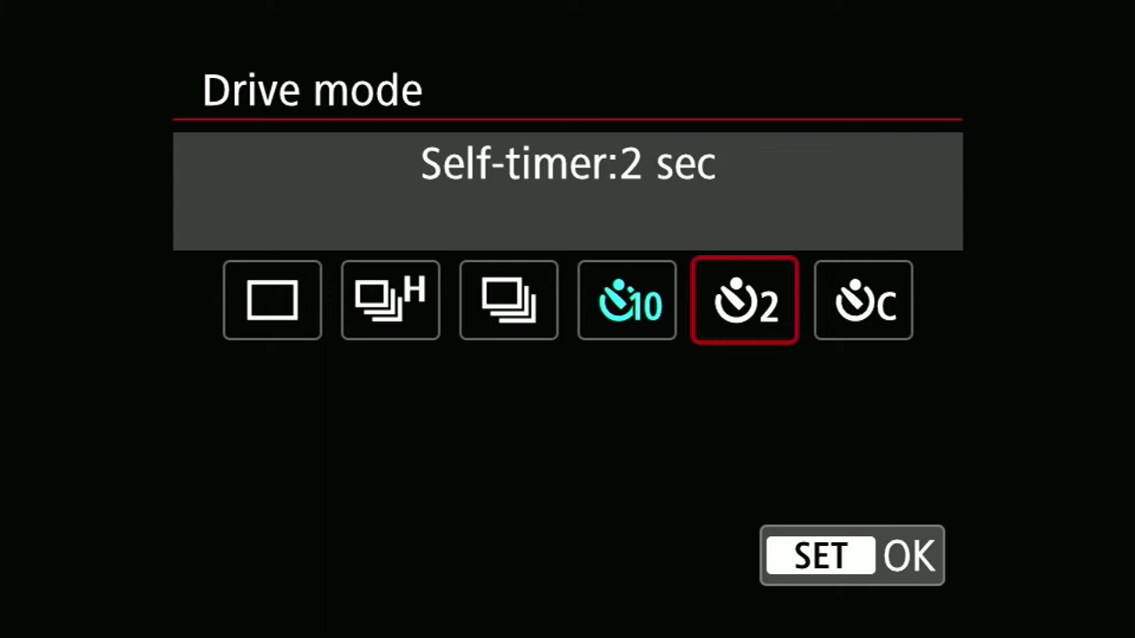
left_click(627, 300)
key("Left")
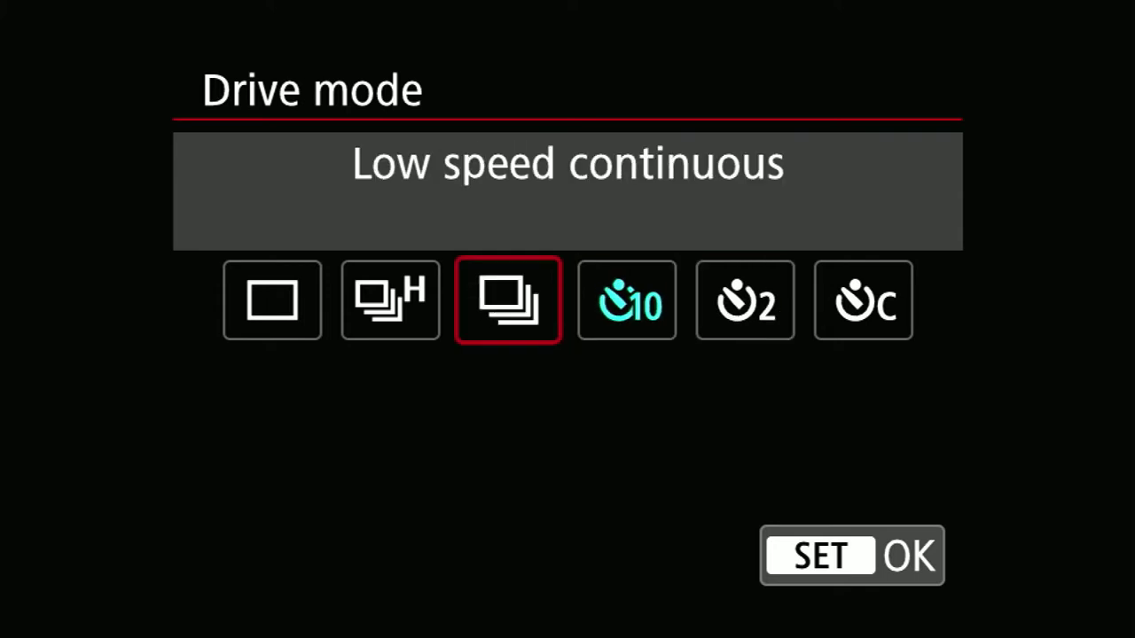
- Confirm Low speed continuous, go to the SHOOT2 page and open Expo.comp./AEB
key("Escape")
key("Up")
key("Up")
key("Up")
key("Up")
key("Up")
key("Right")
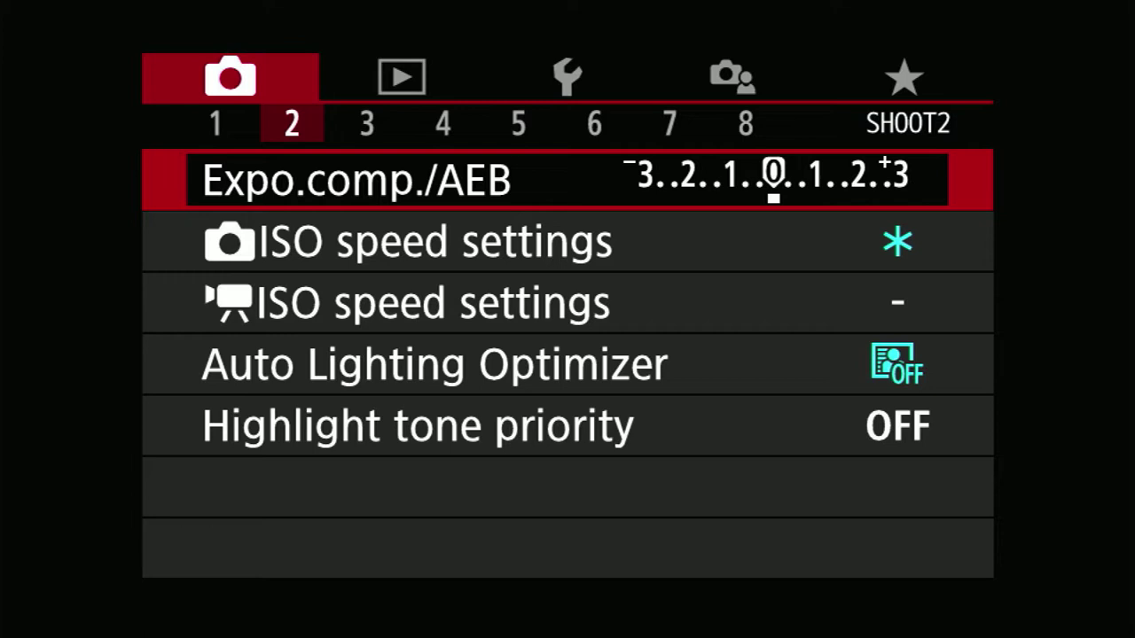
key("Return")
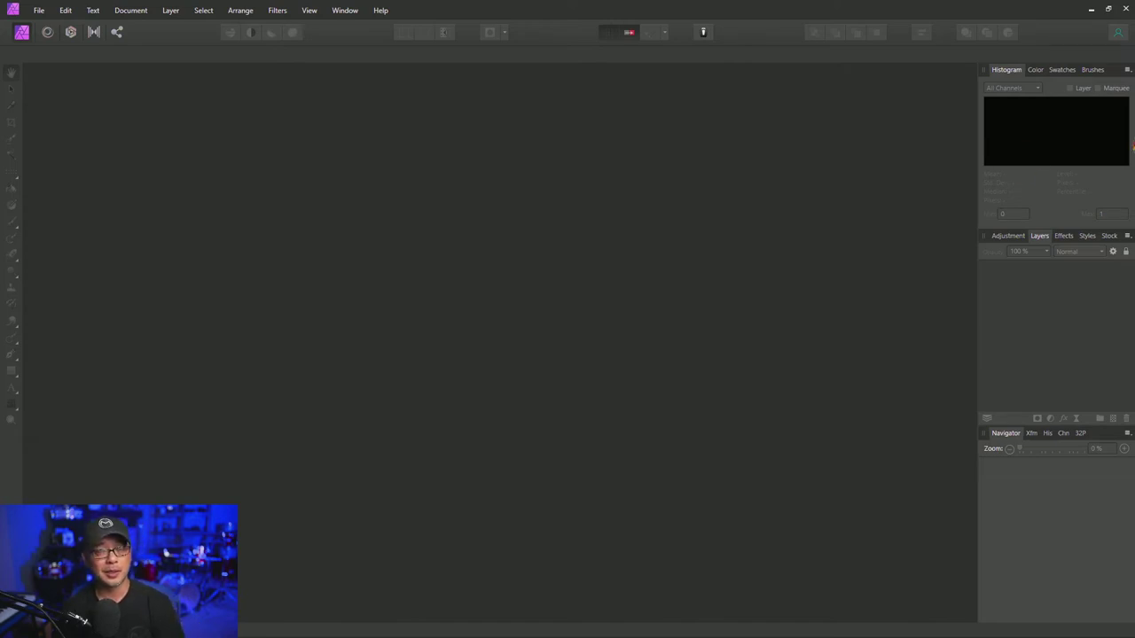
left_click(323, 149)
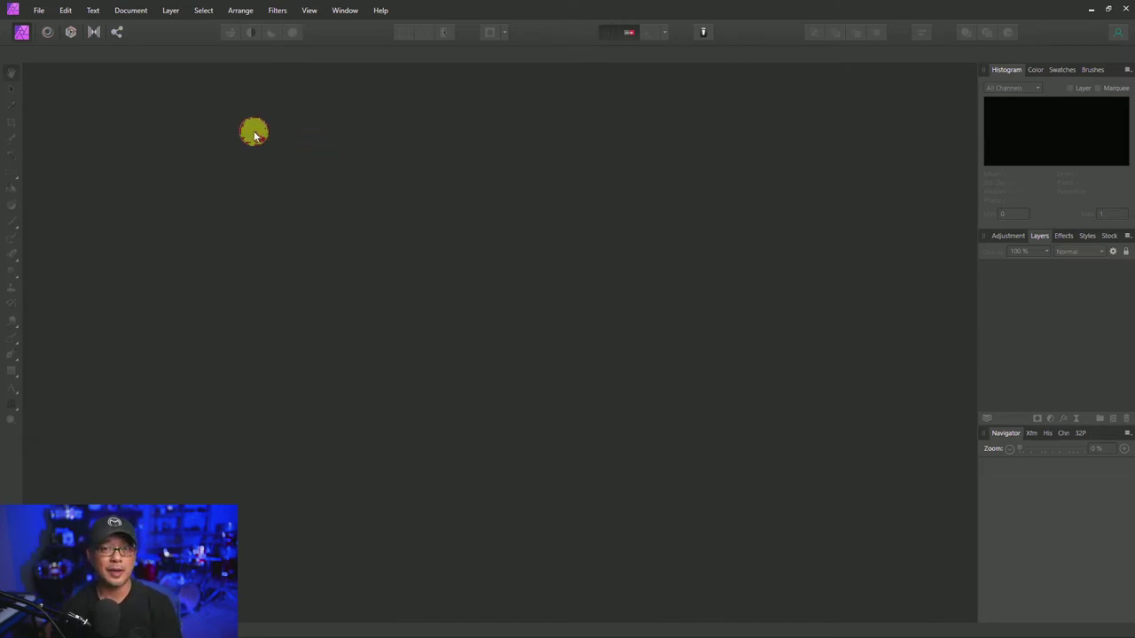
- Start File > New HDR Merge, add _MG_4602, _MG_4603 and _MG_4604, and run the merge
left_click(39, 9)
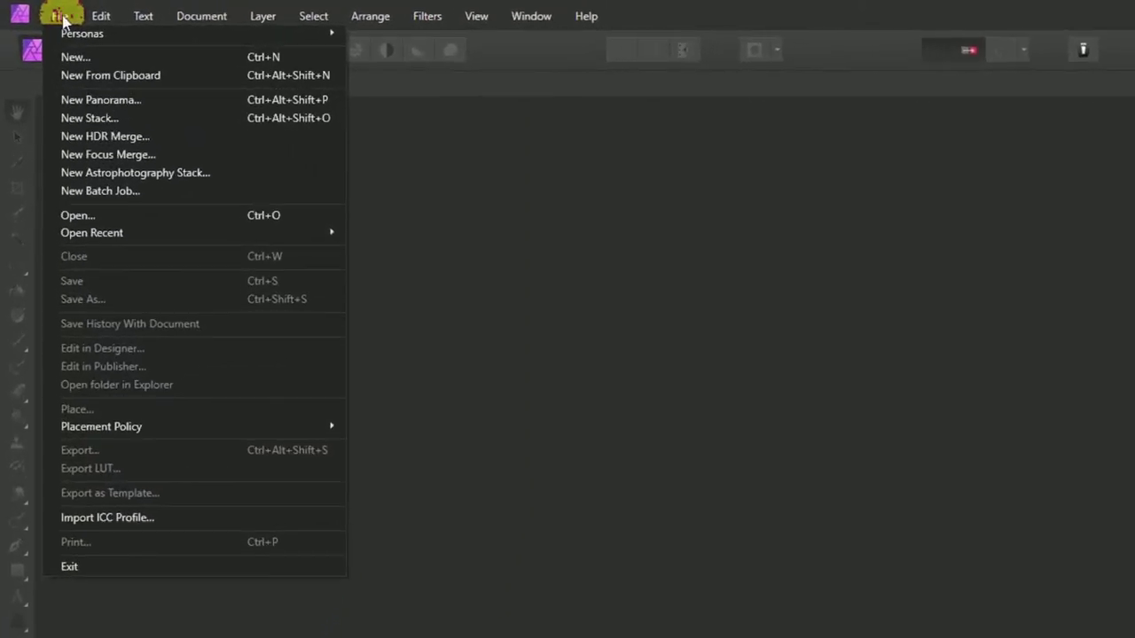
left_click(99, 142)
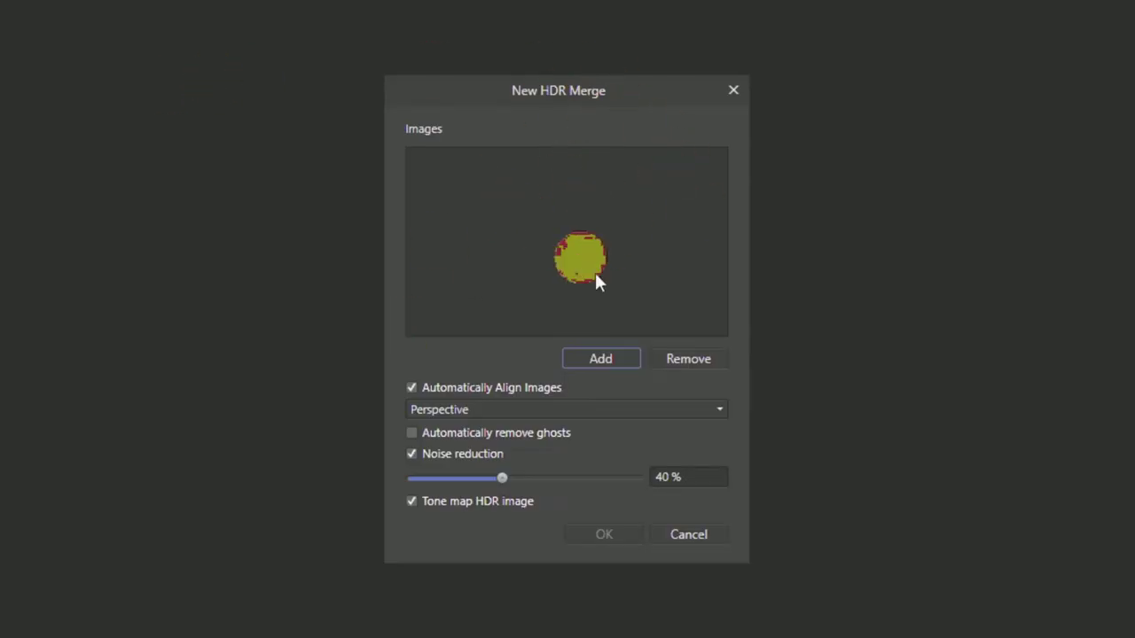
left_click(590, 360)
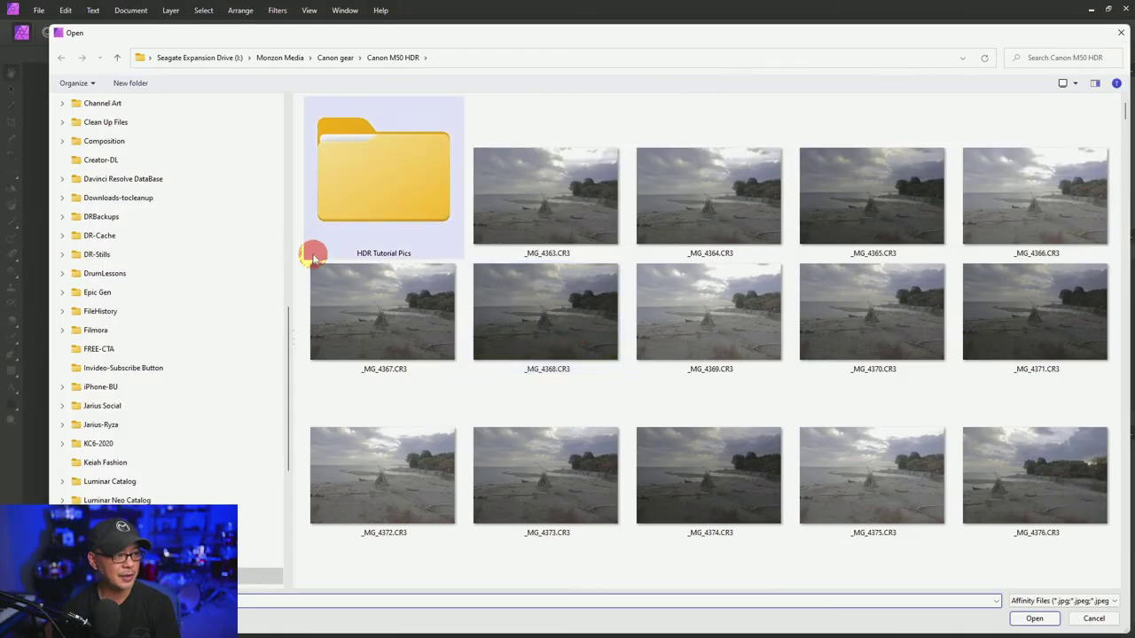
scroll(885, 127, "down", 5)
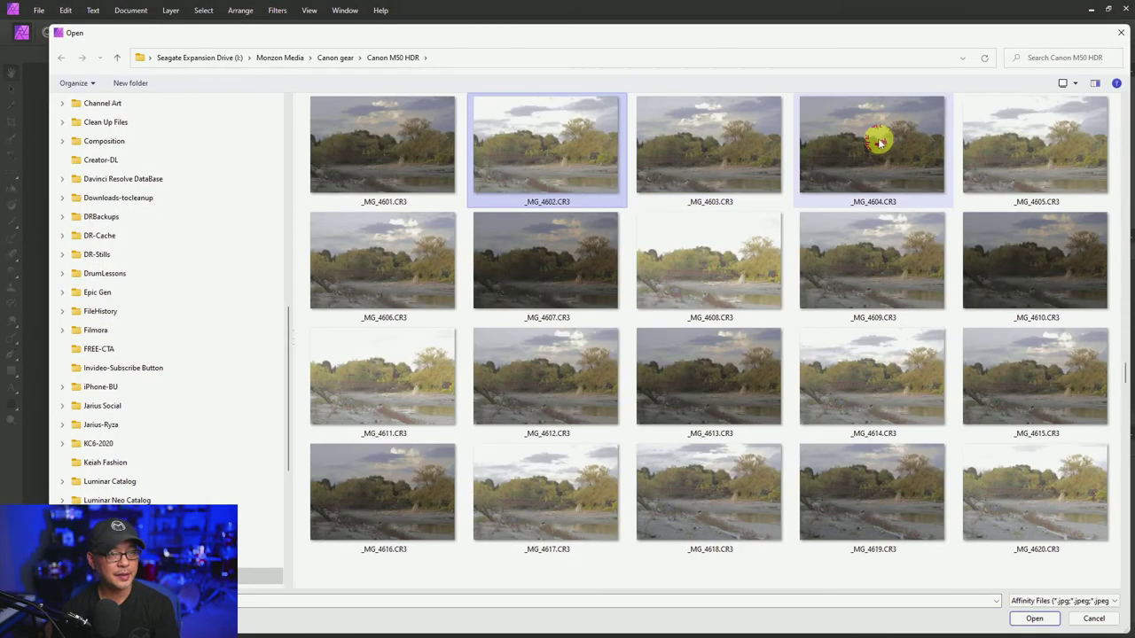
left_click(884, 127, "shift")
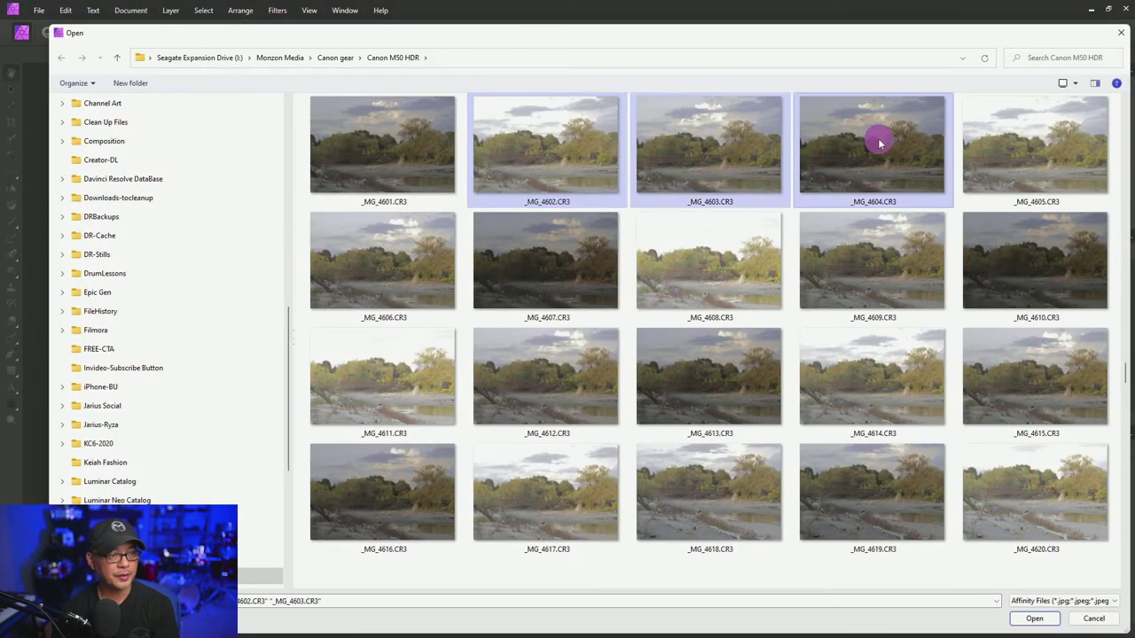
left_click(1034, 618)
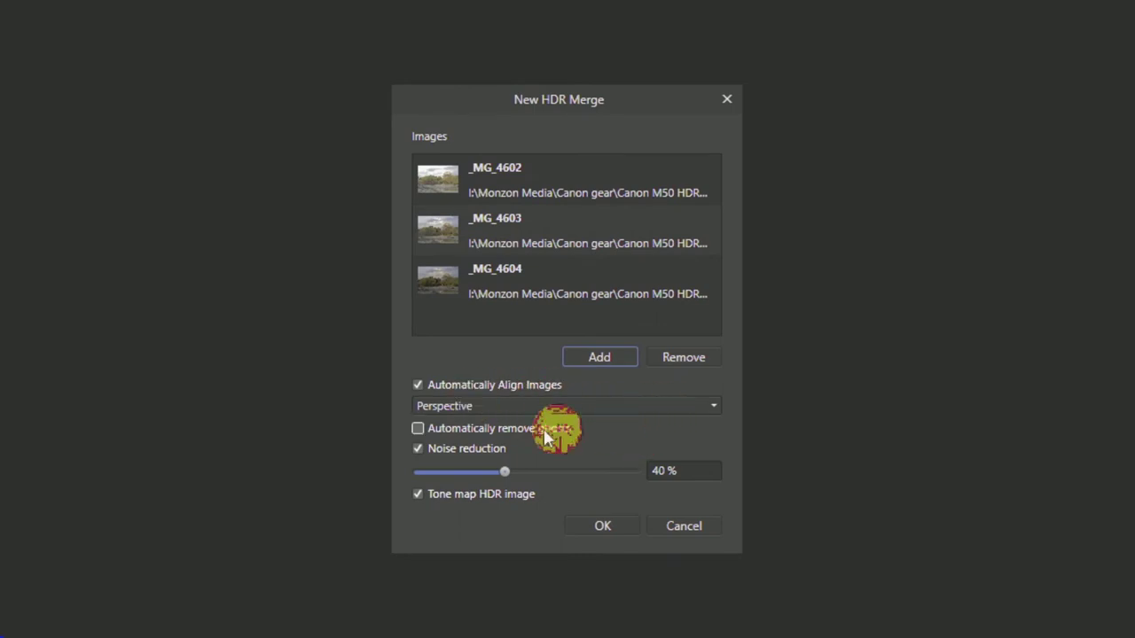
left_click(421, 429)
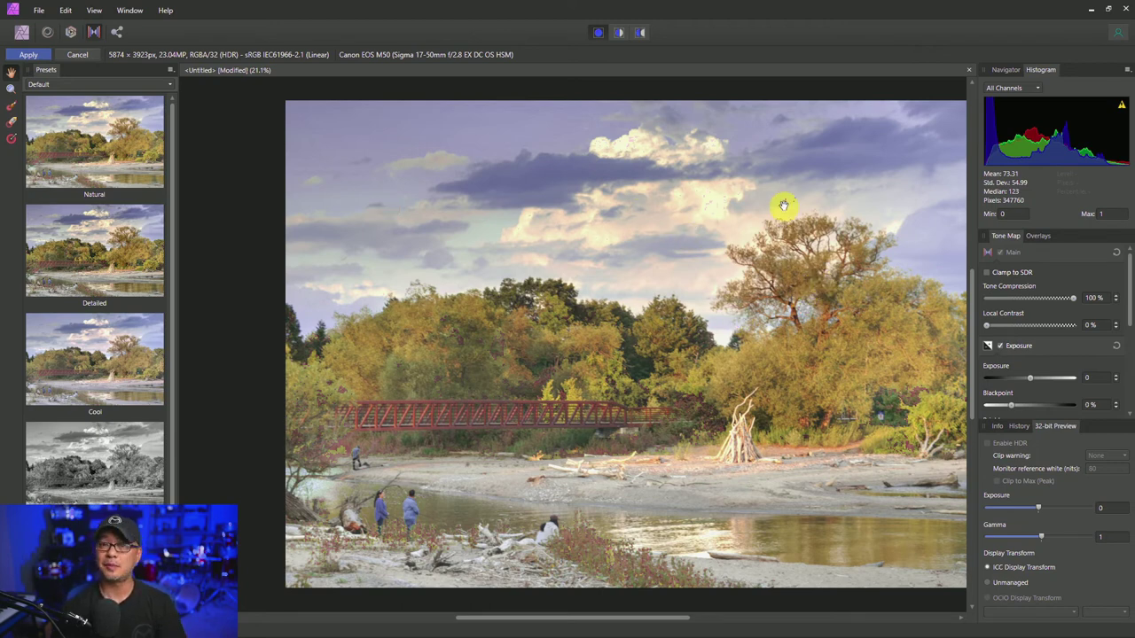
mouse_move(783, 206)
left_mouse_down()
mouse_move(781, 191)
mouse_move(701, 340)
left_mouse_up()
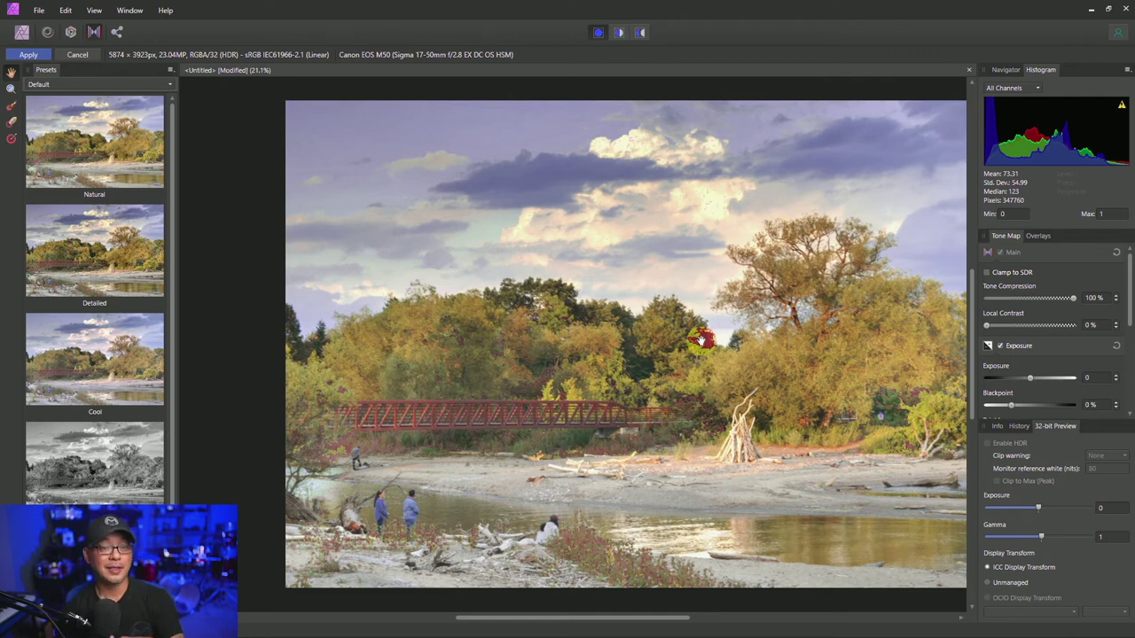
left_click_drag(701, 339, 748, 340)
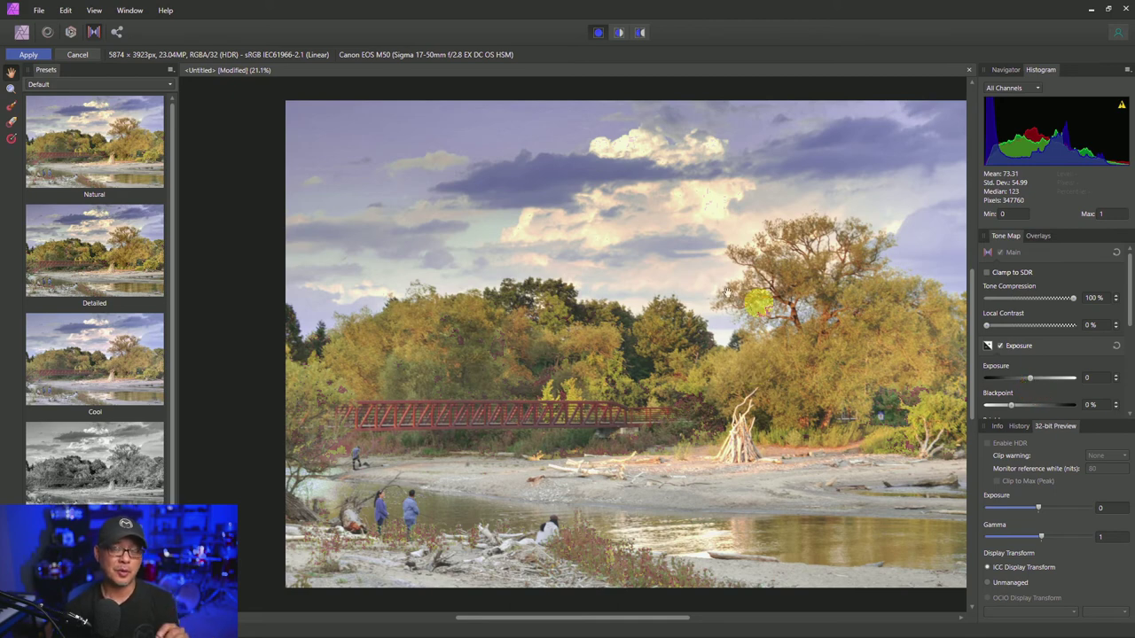
left_click(315, 262)
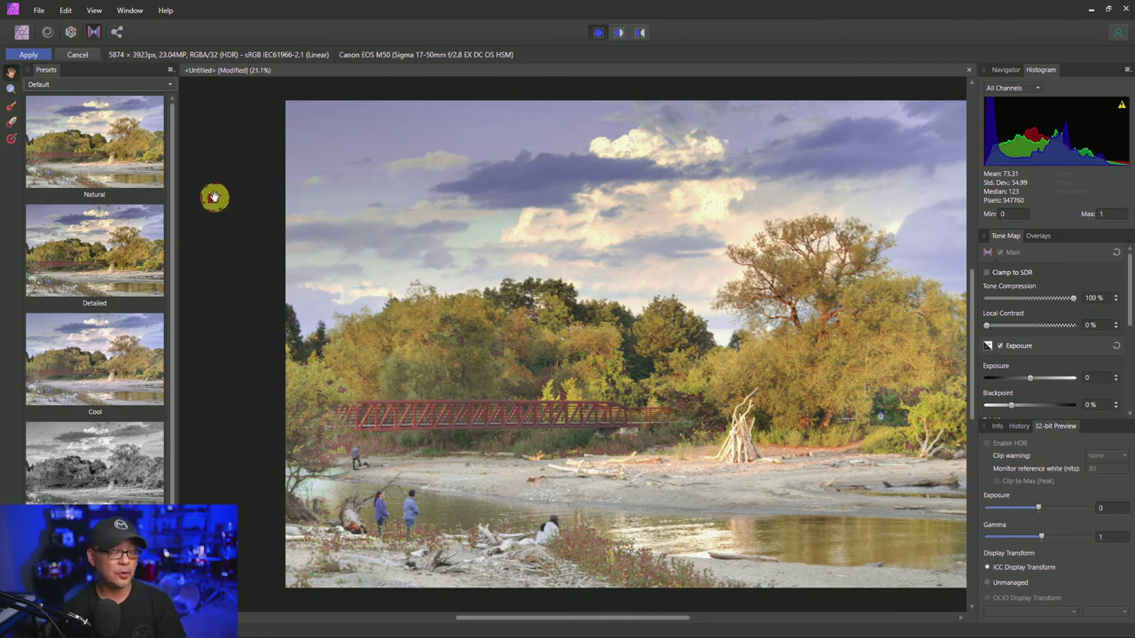
- Preview the Detailed and Natural tone-map presets on the river scene
left_click(128, 86)
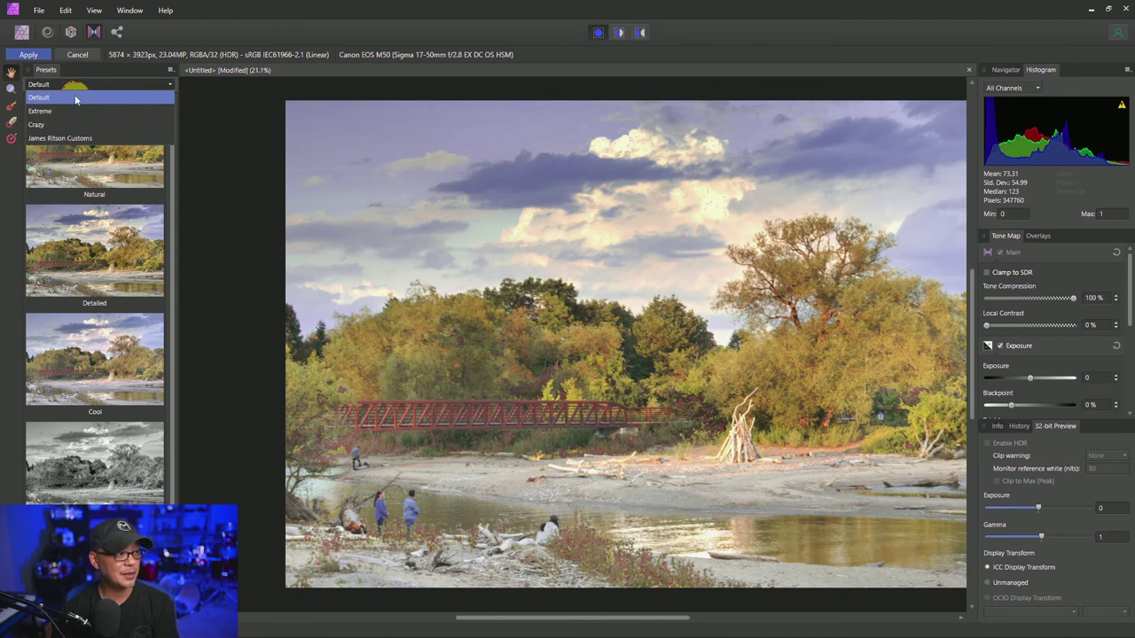
left_click(240, 112)
left_click(109, 246)
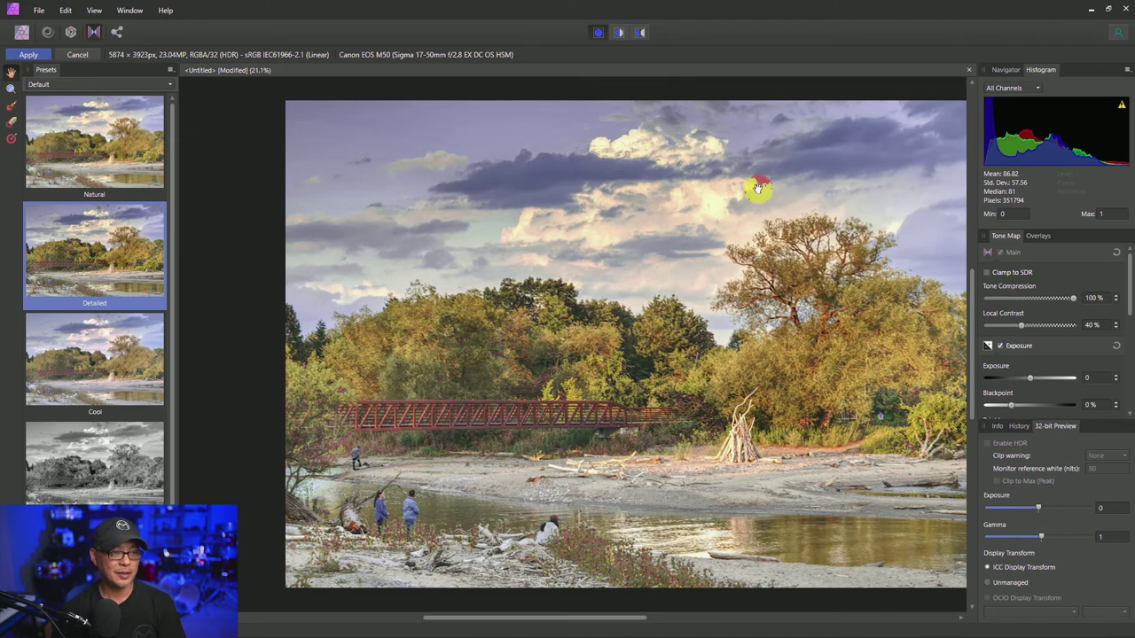
left_click(116, 153)
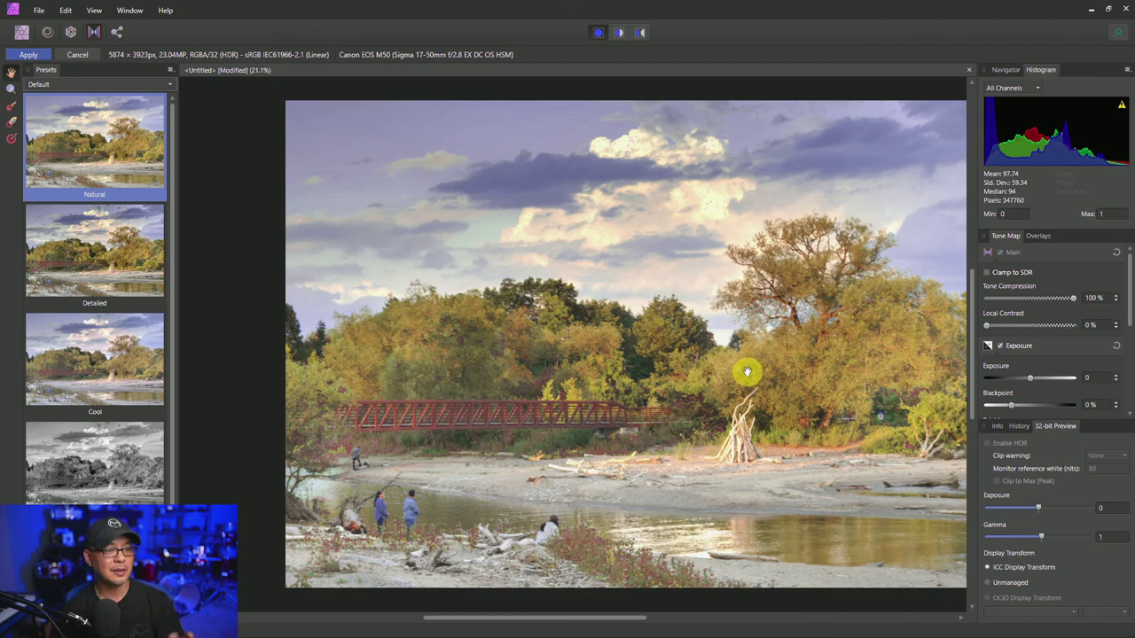
- Try the Detailed, Cool and black-and-white presets, then undo back to a colour result
left_click(285, 284)
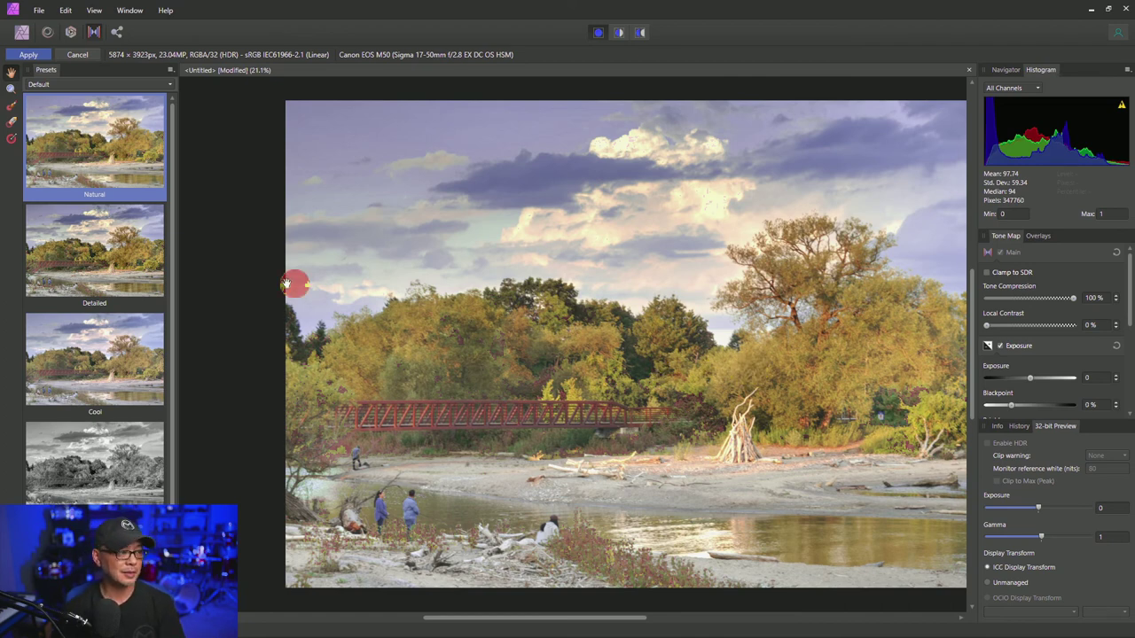
left_click(111, 250)
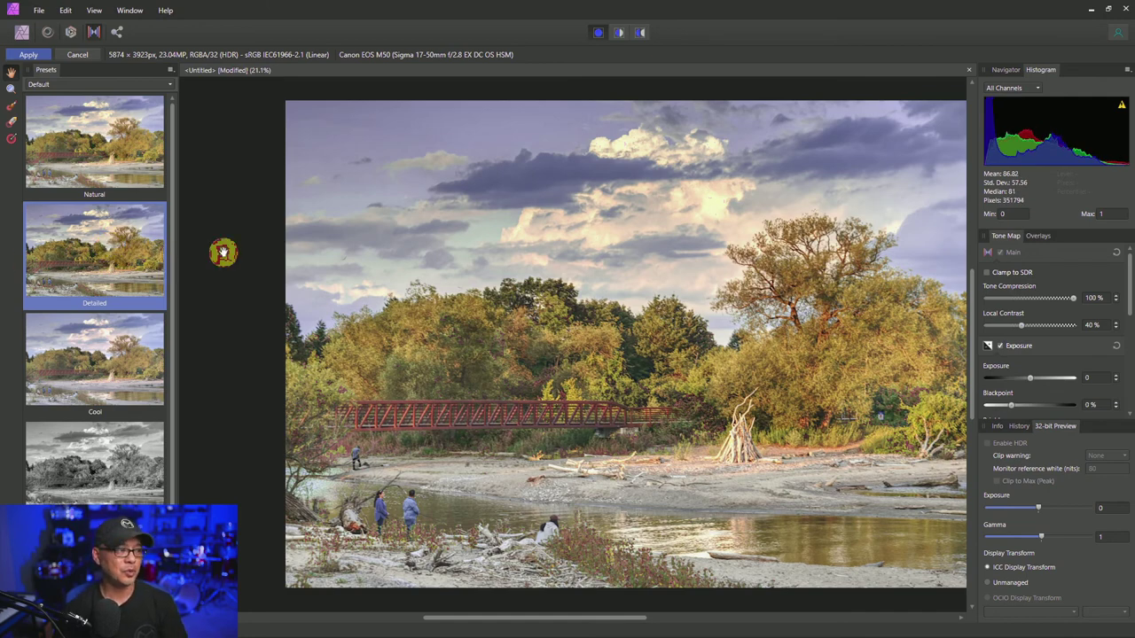
left_click(131, 341)
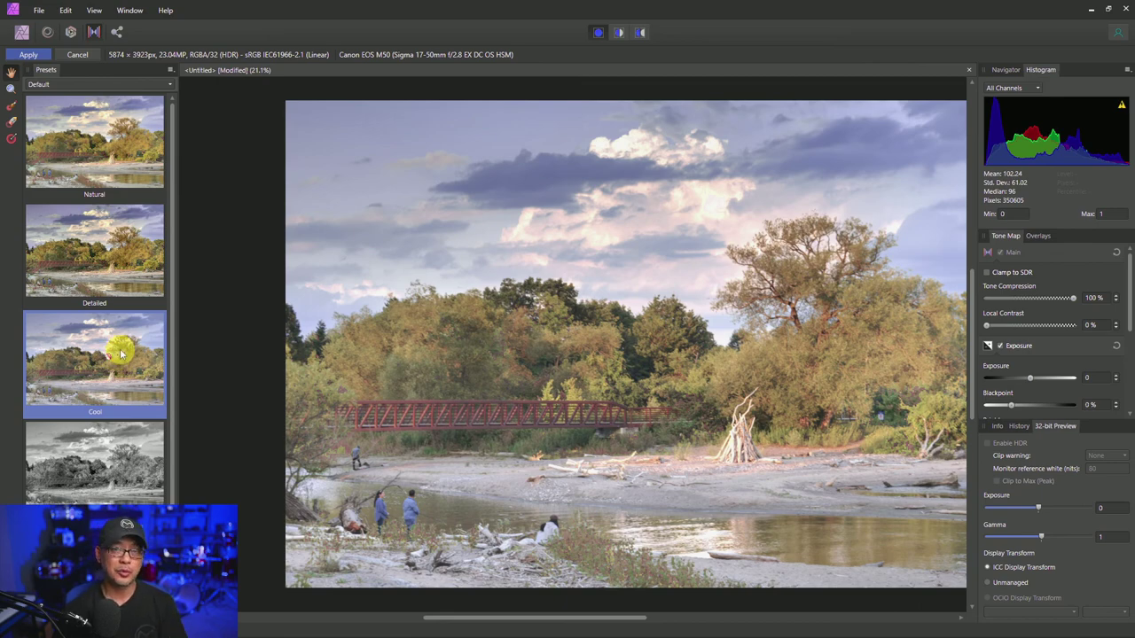
scroll(115, 373, "down", 1)
left_click(94, 457)
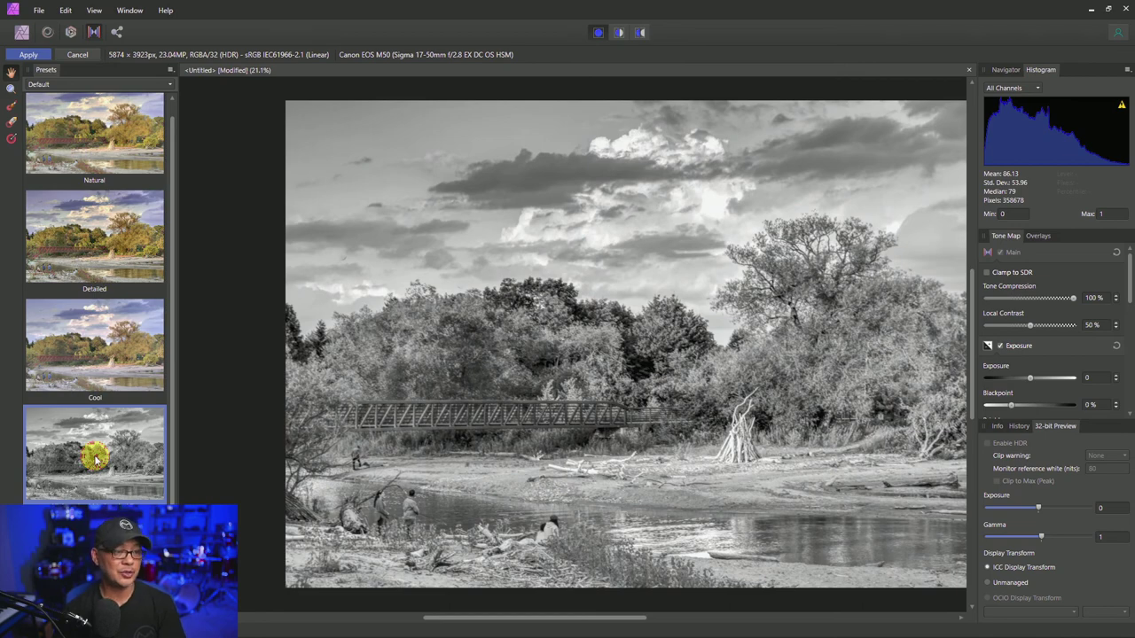
key("ctrl+z")
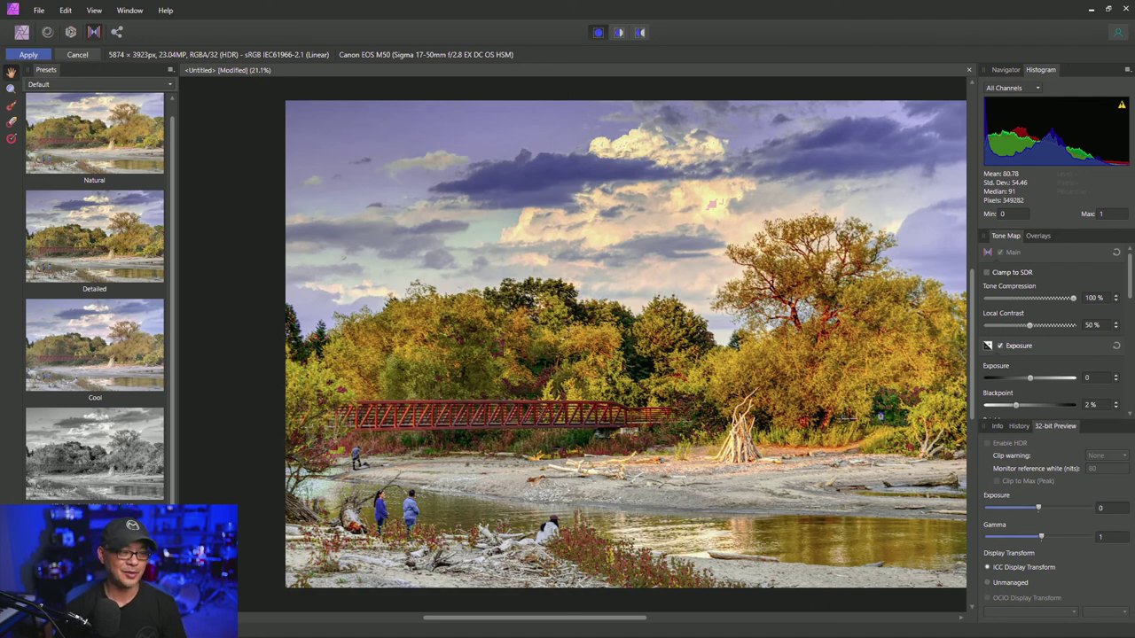
- Switch to the James Ritson Customs presets and apply Red Shade, Urban Grit, then Urban Bright
left_click(120, 84)
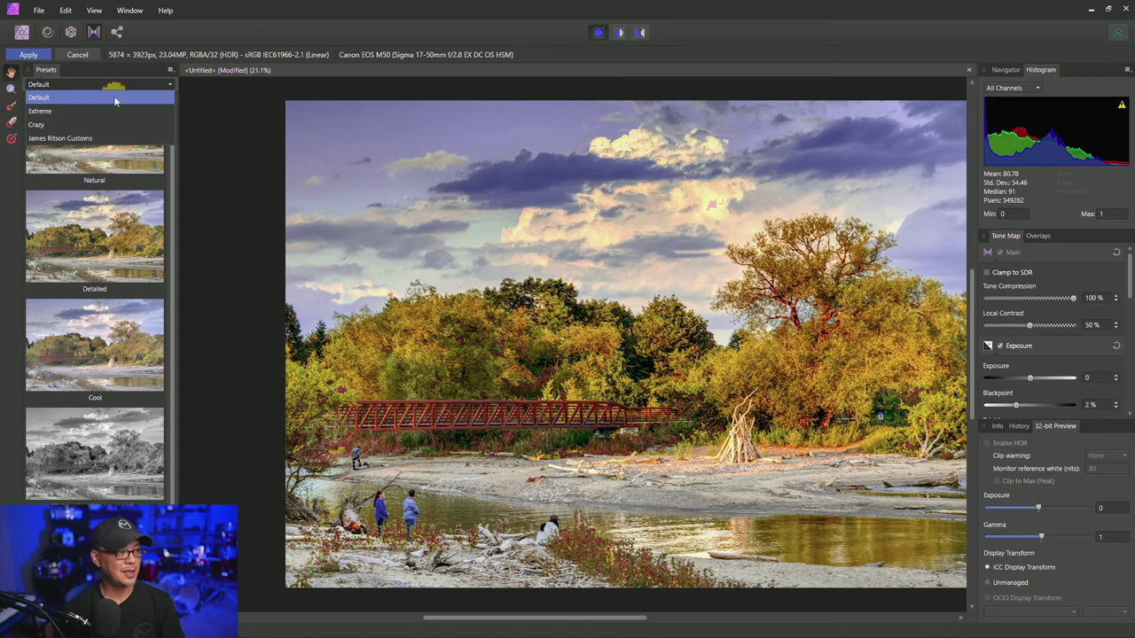
left_click(79, 137)
left_click(83, 144)
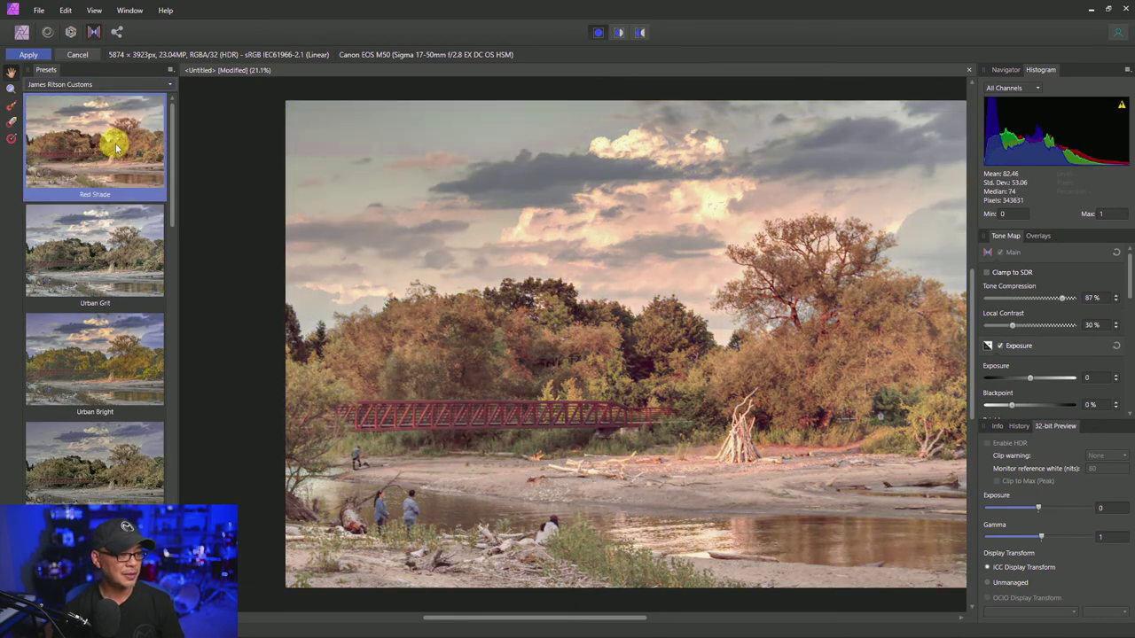
left_click(109, 160)
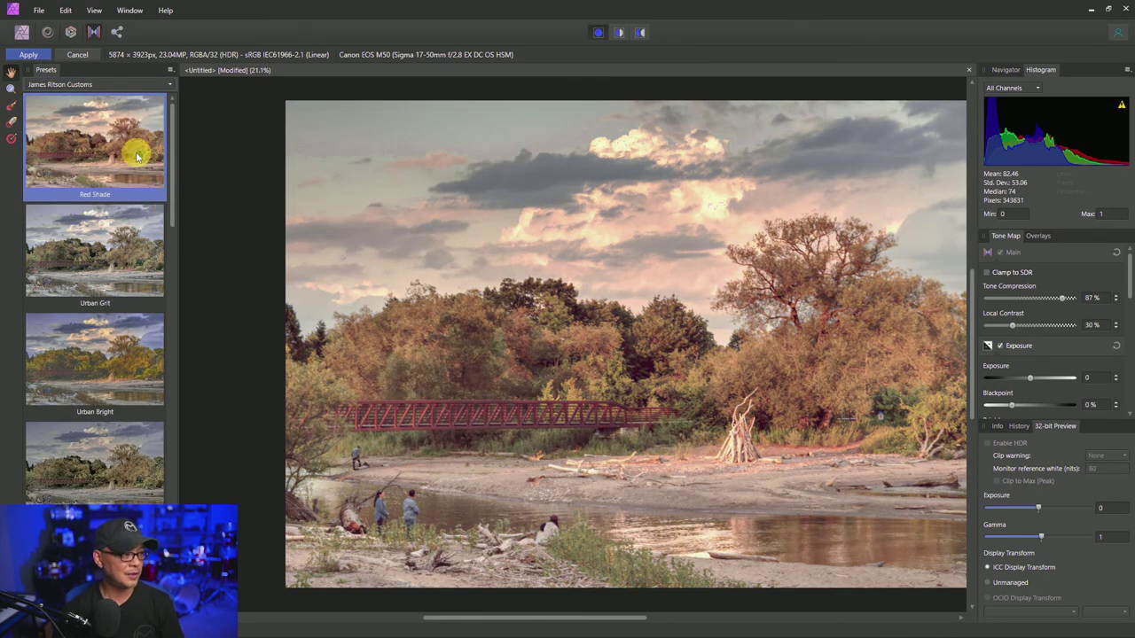
left_click(119, 259)
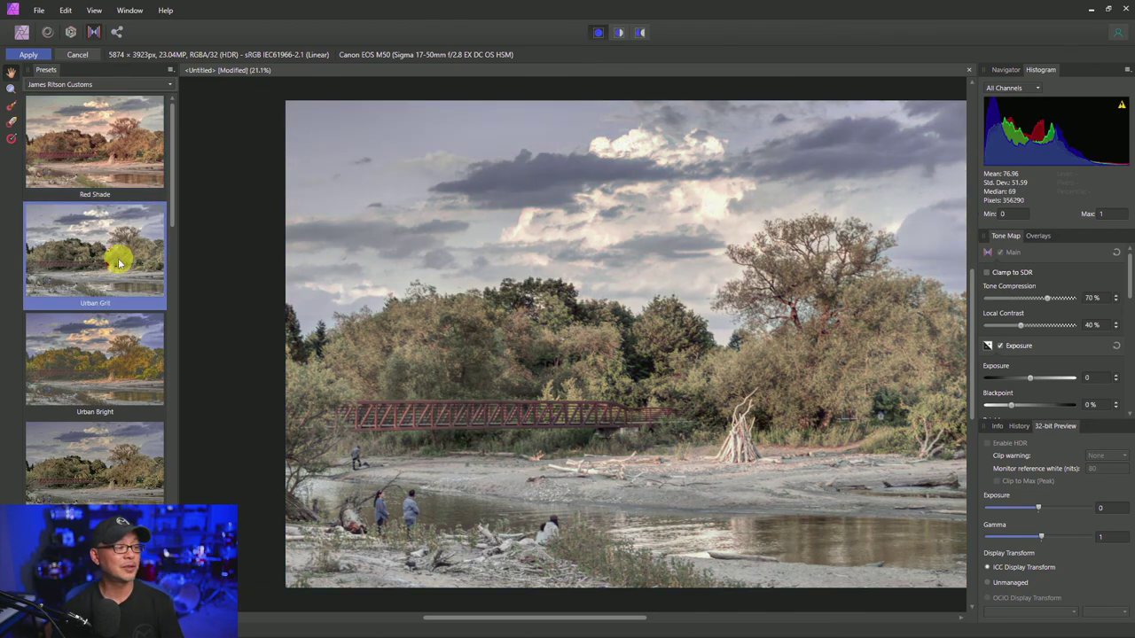
left_click(95, 360)
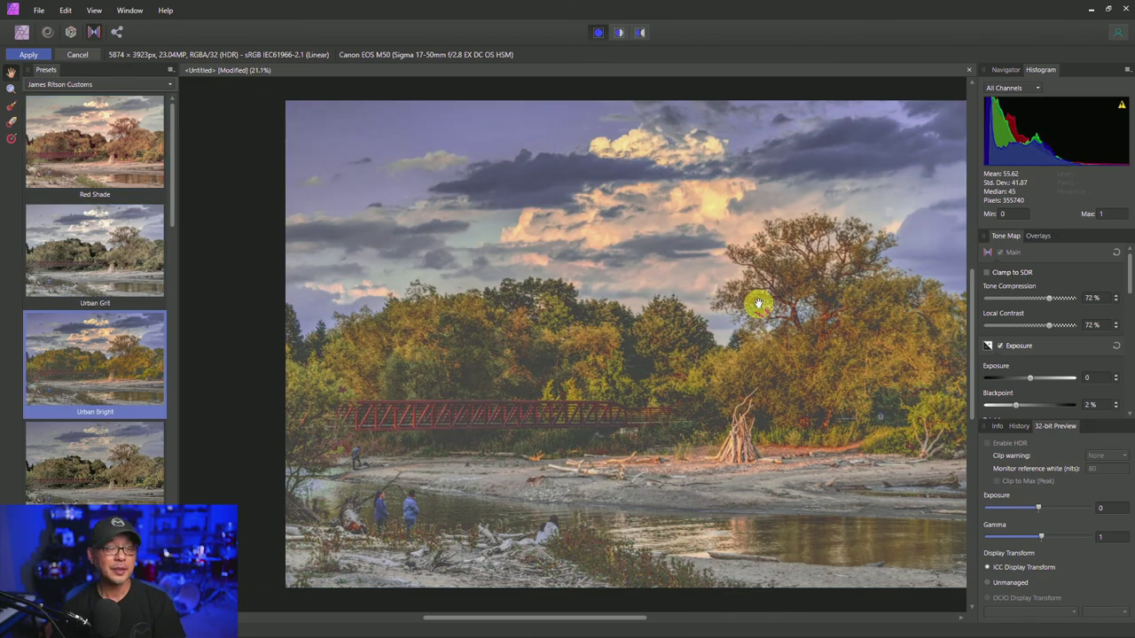